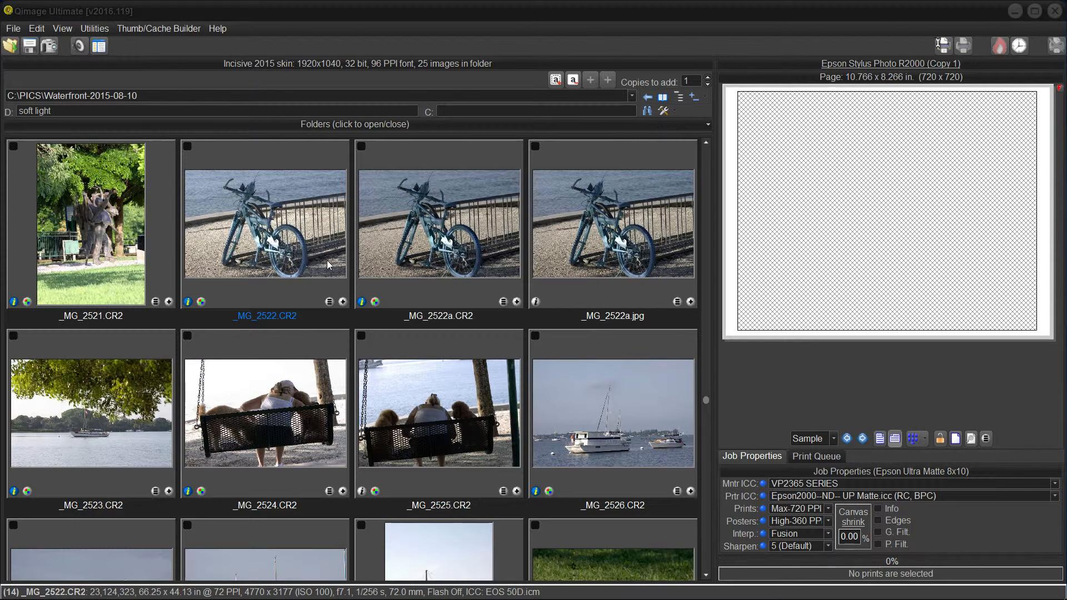
- Select _MG_2522a.CR2, view it full screen, and return to the thumbnails
click(458, 242)
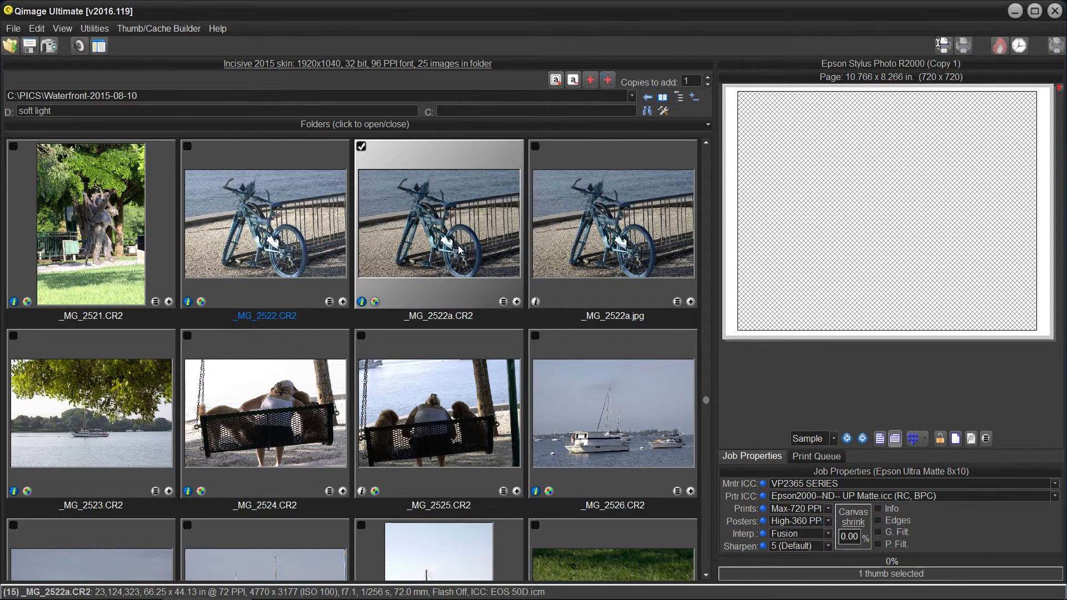
double_click(458, 245)
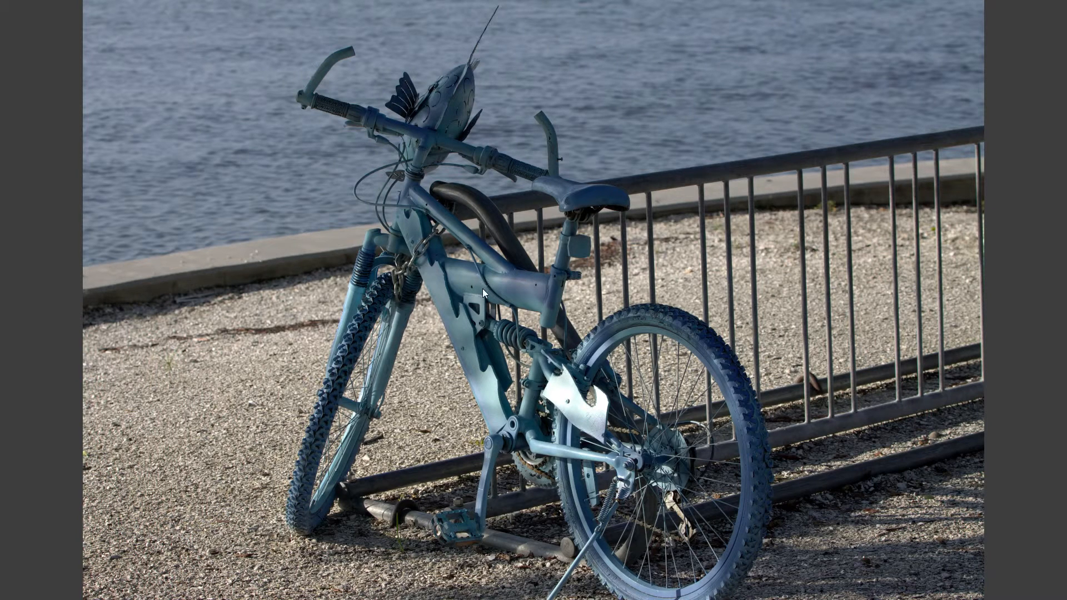
right_click(512, 356)
click(539, 398)
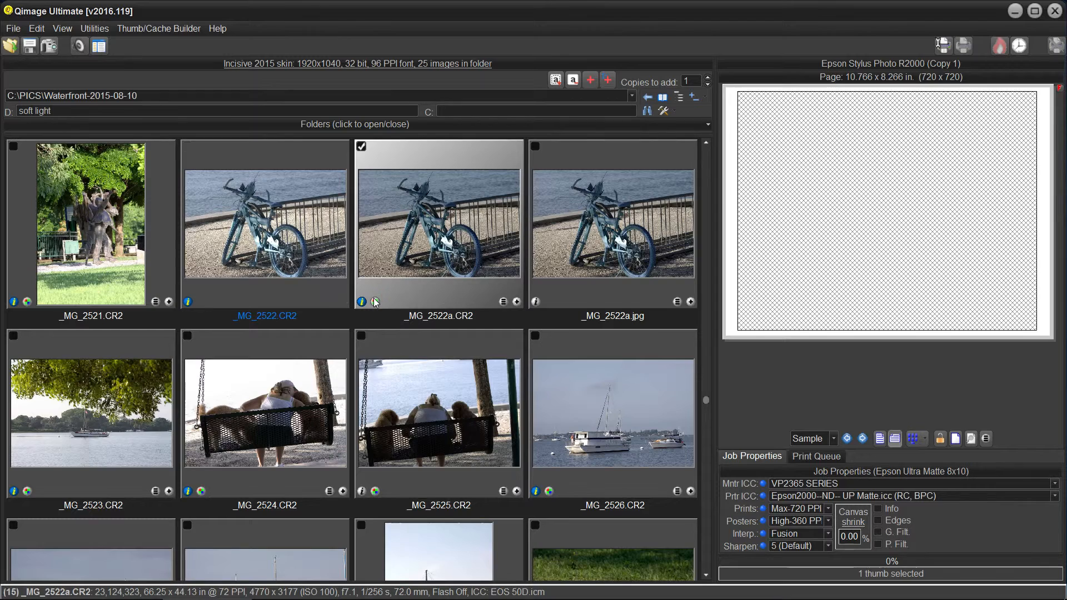
- Compare the raw developing options of _MG_2522a.CR2 and _MG_2522.CR2, closing each without making changes
double_click(443, 230)
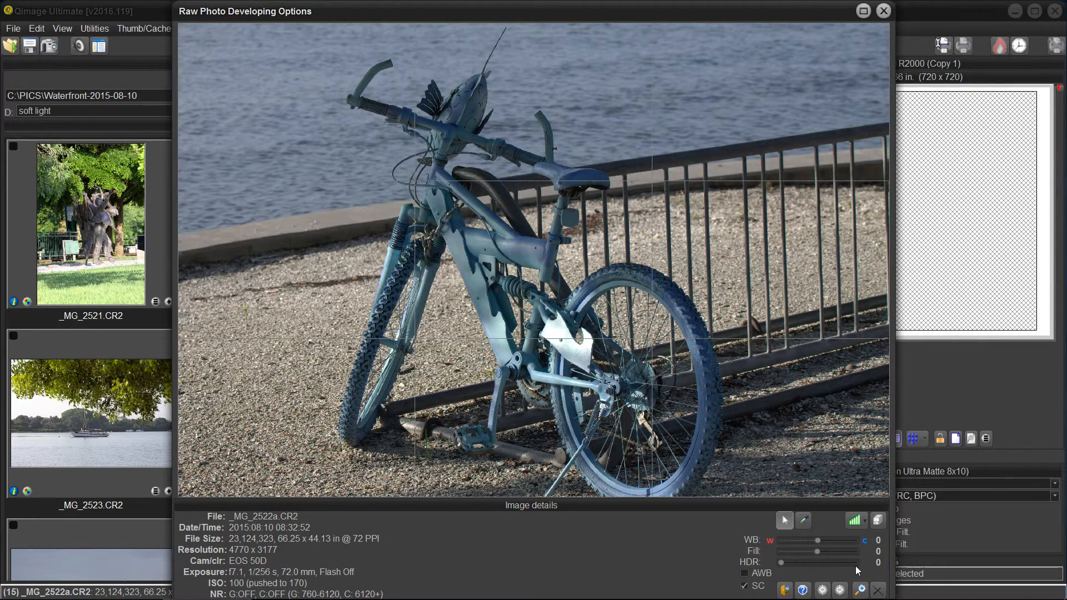
click(878, 590)
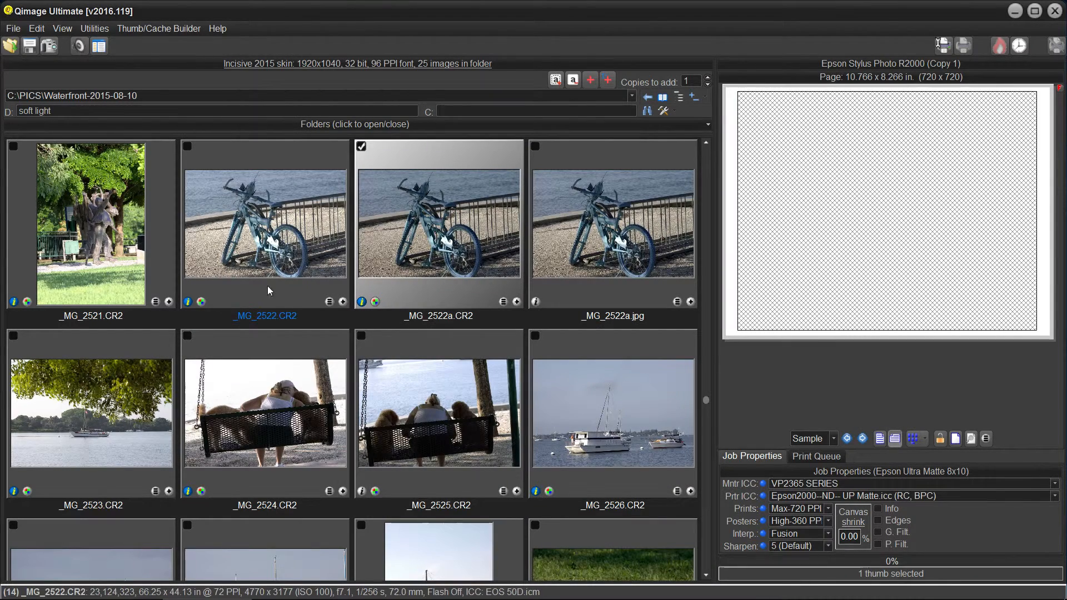
click(283, 234)
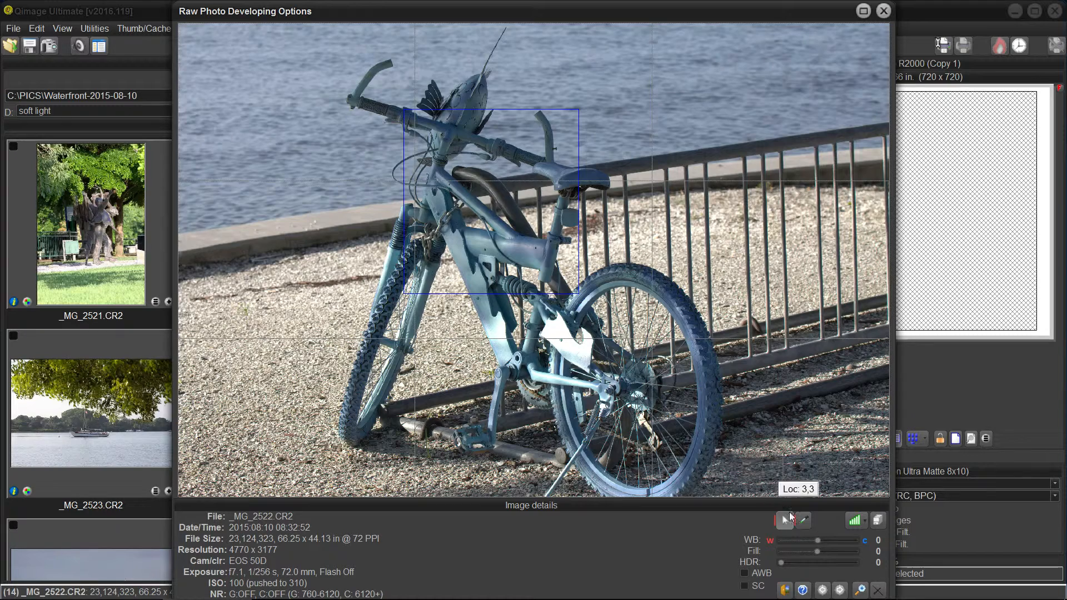
click(876, 589)
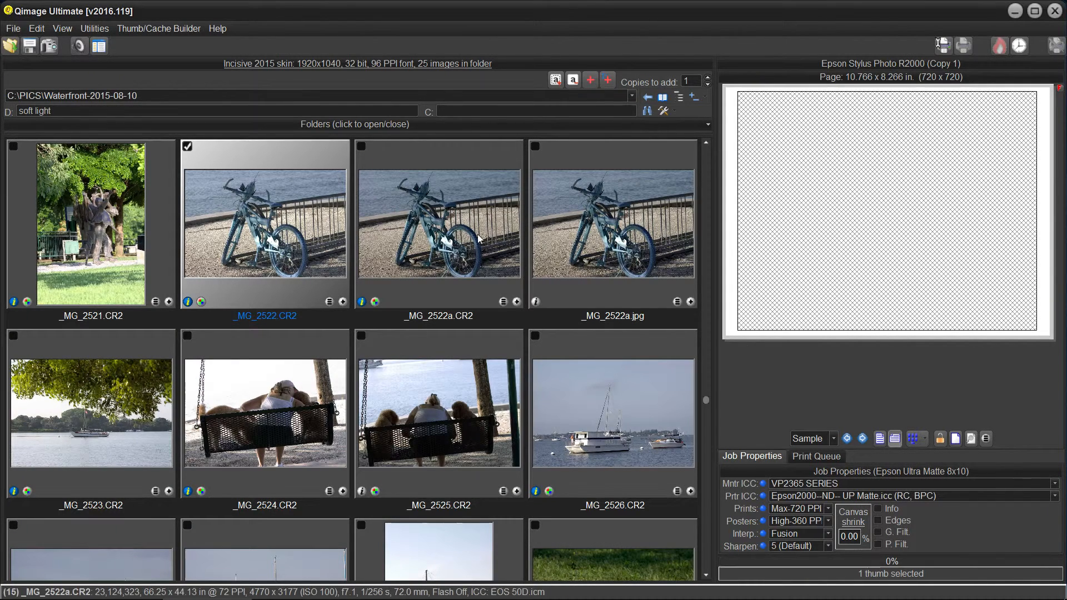
- Add _MG_2522a.jpg to the print page and open that print in the image editor
click(690, 302)
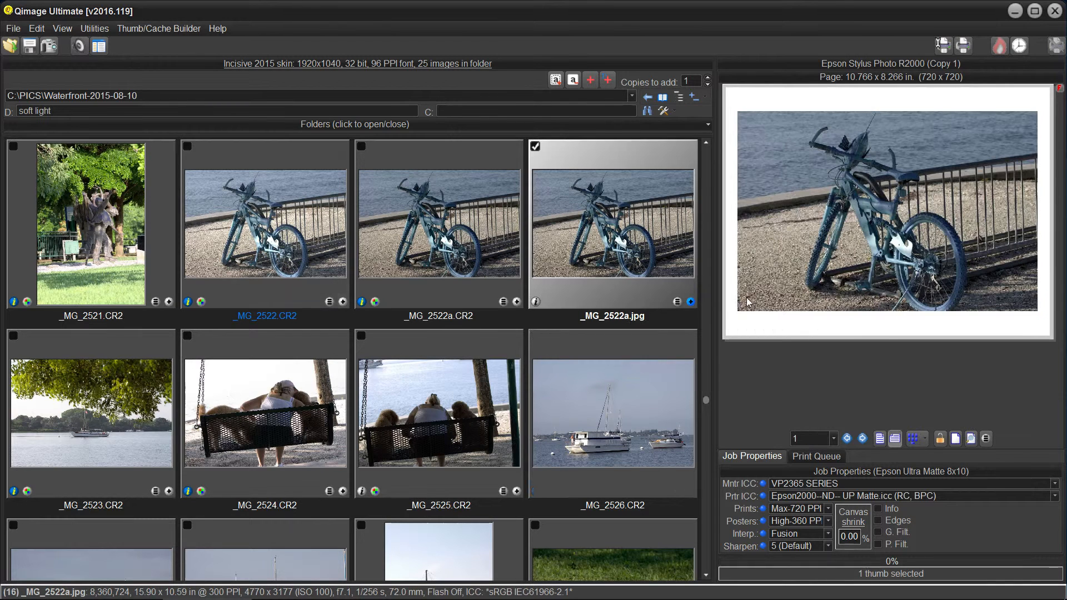
double_click(907, 211)
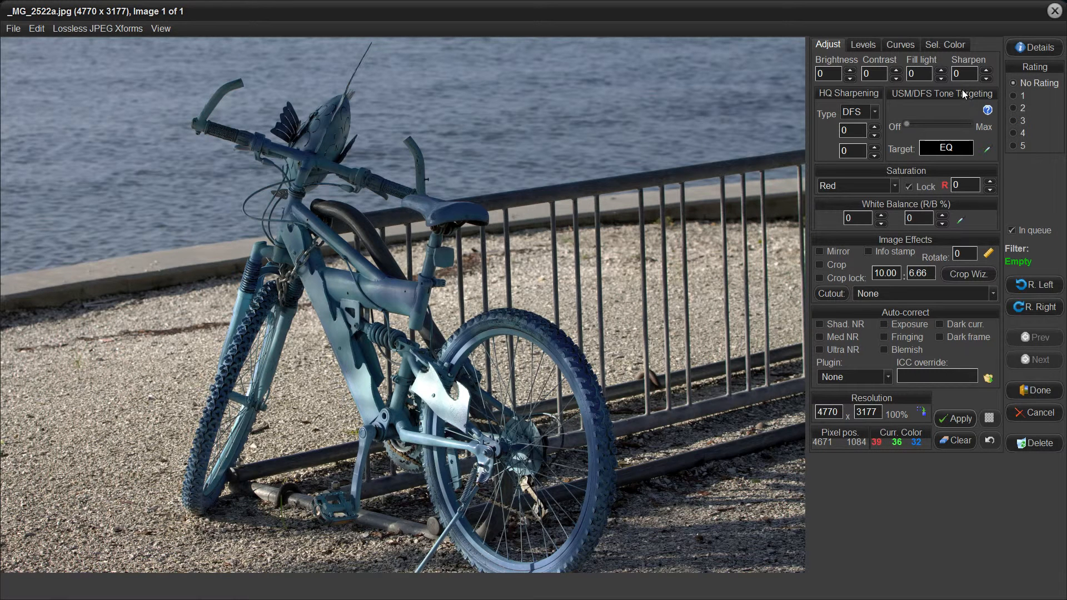
- Try a fill light of 10 and recenter the preview on the gravel beside the front wheel
click(940, 70)
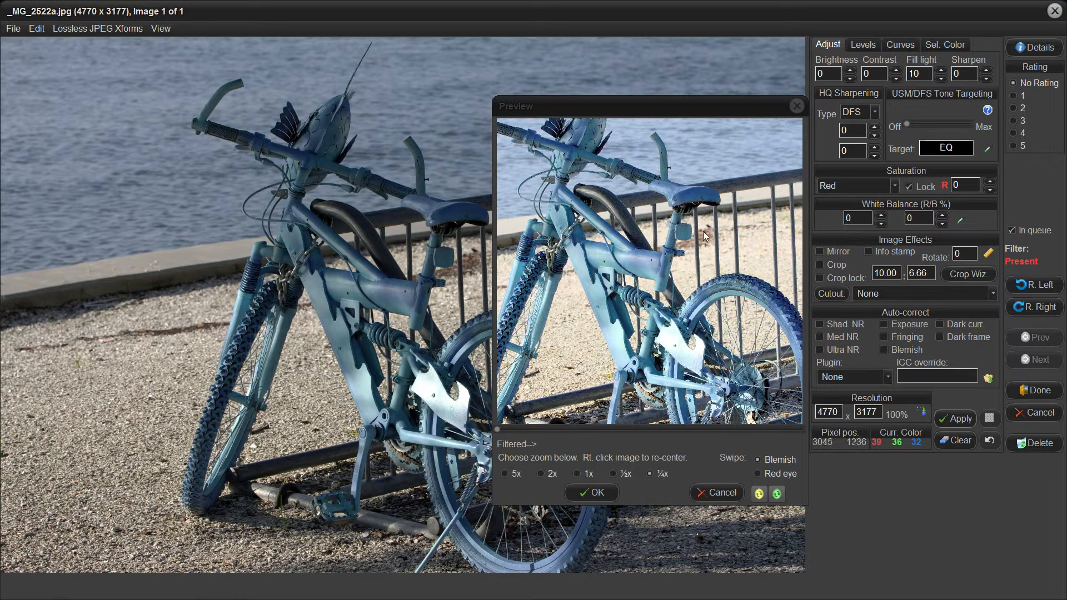
right_click(243, 393)
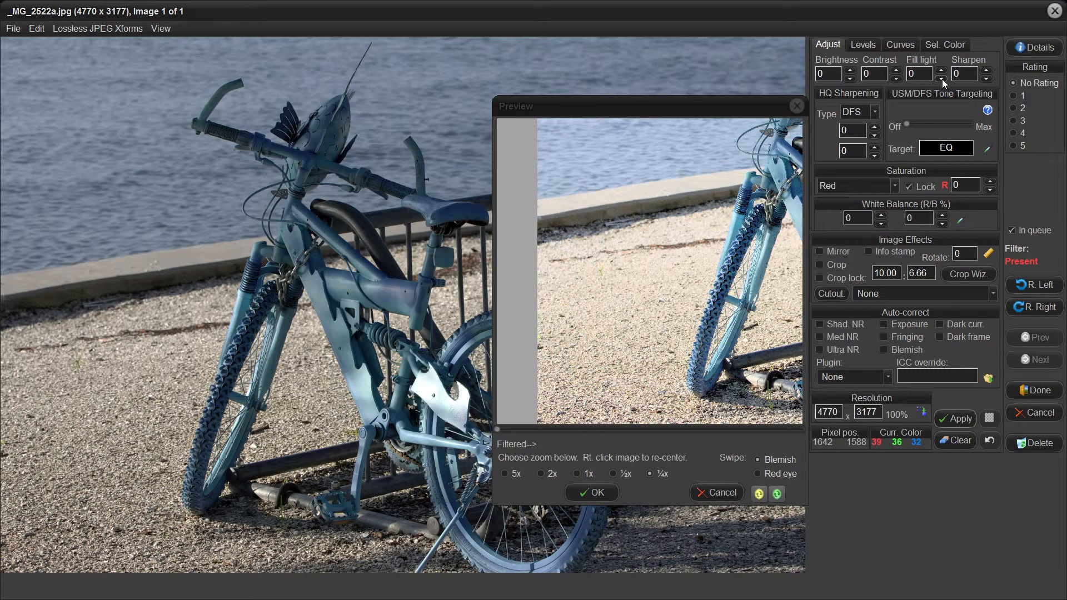
- Raise the image's brightness to 10 and apply it
click(850, 71)
click(850, 71)
click(851, 71)
click(851, 70)
click(850, 70)
click(851, 71)
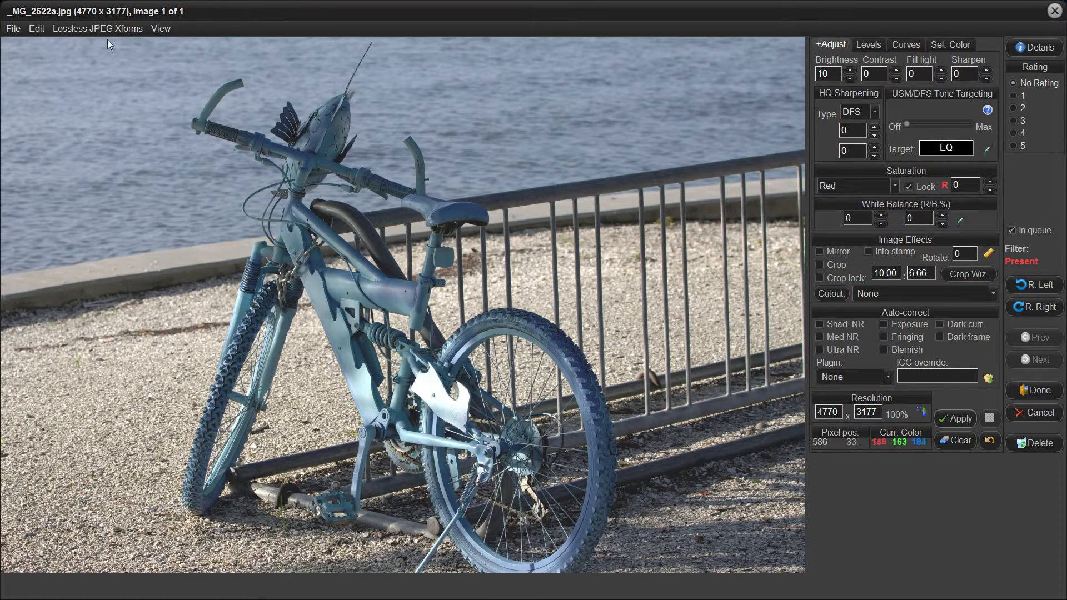
- Compare the original image with the filtered one by switching between the two views
click(167, 29)
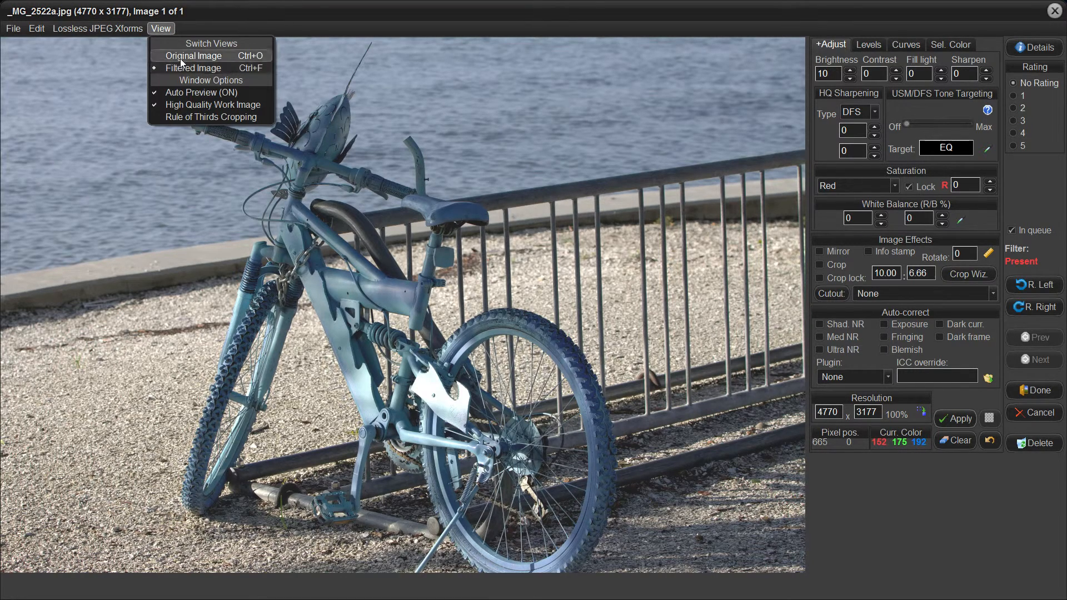
click(180, 53)
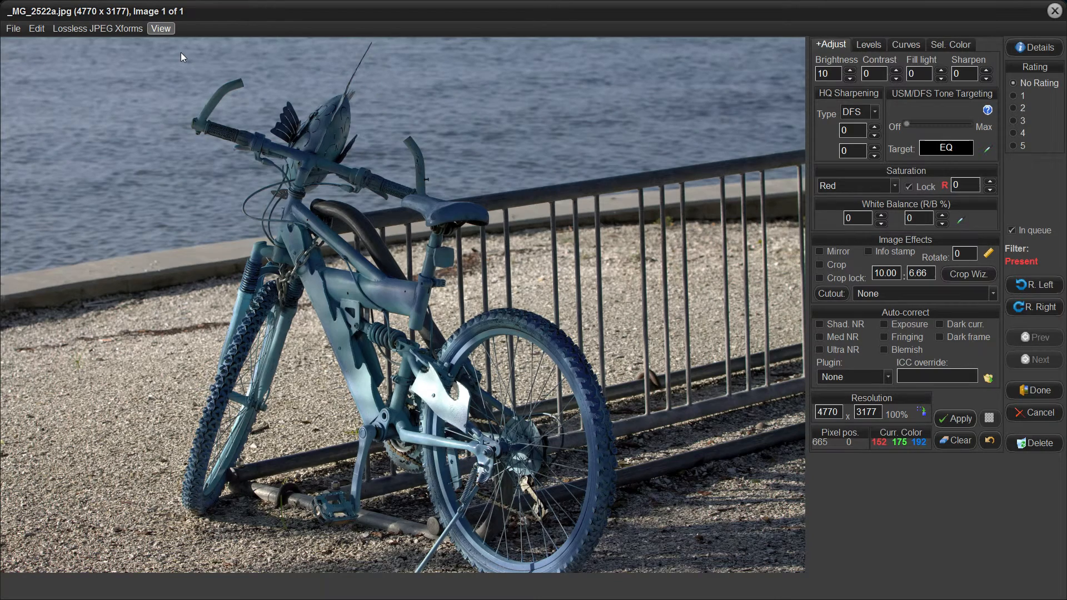
click(168, 31)
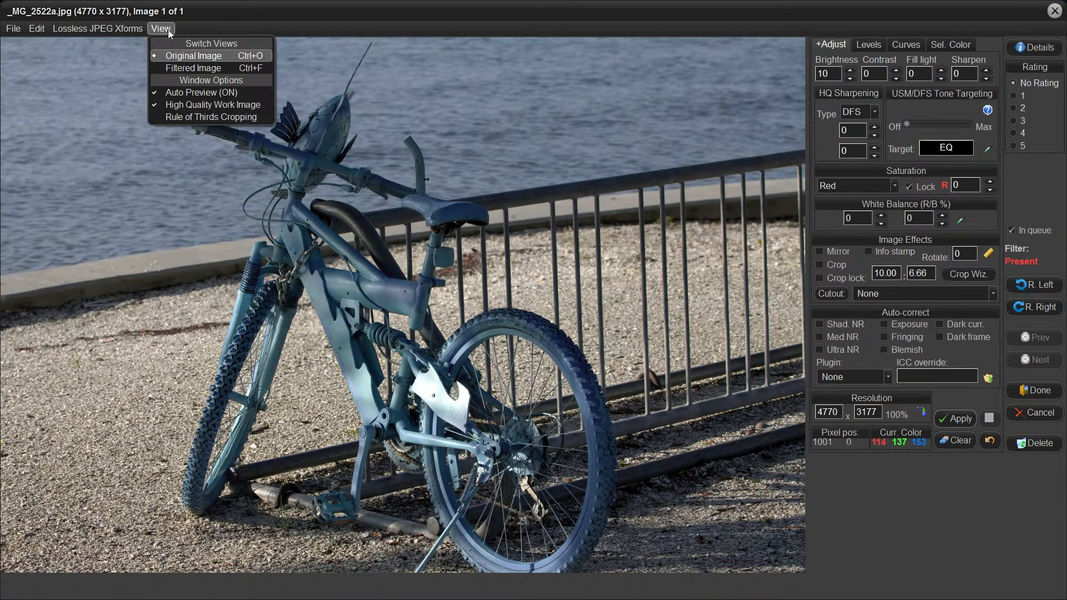
click(184, 69)
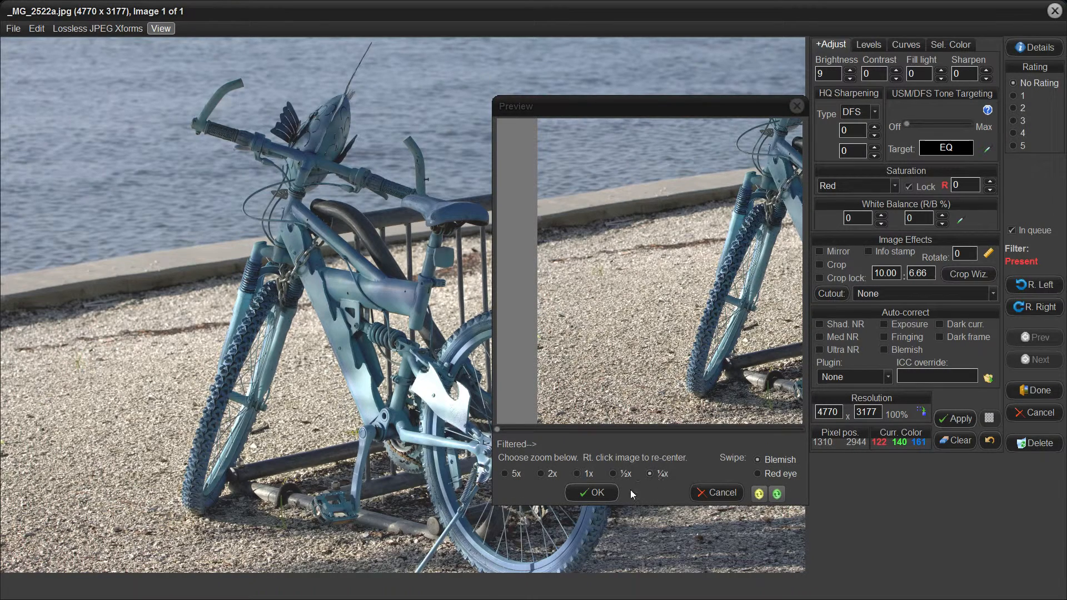
- Apply brightness 9 for comparison, and replace it with a fill light of 9
click(590, 493)
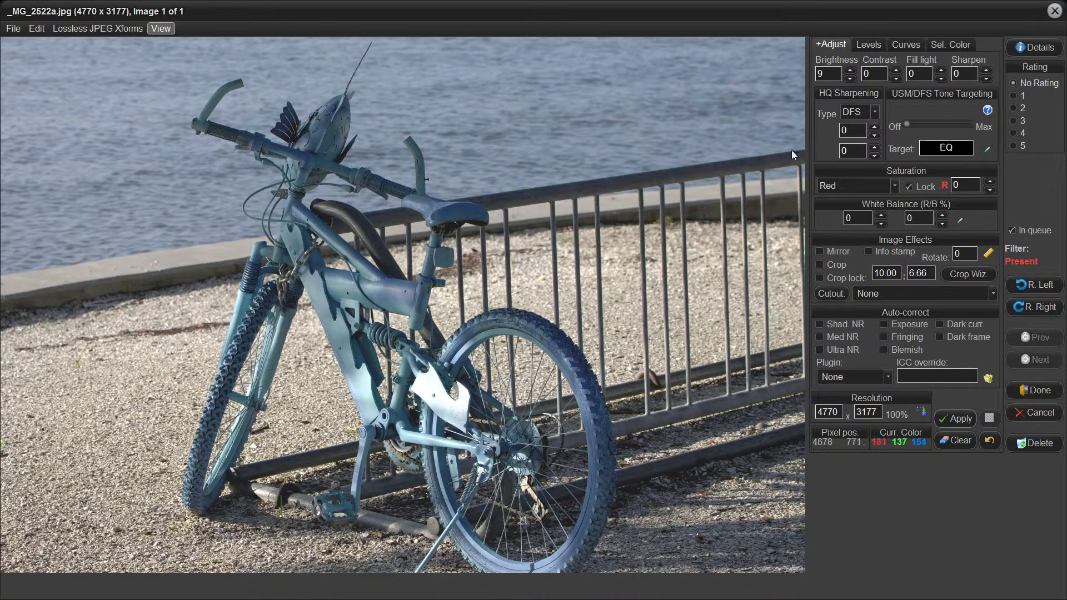
drag(833, 73, 768, 71)
text(0)
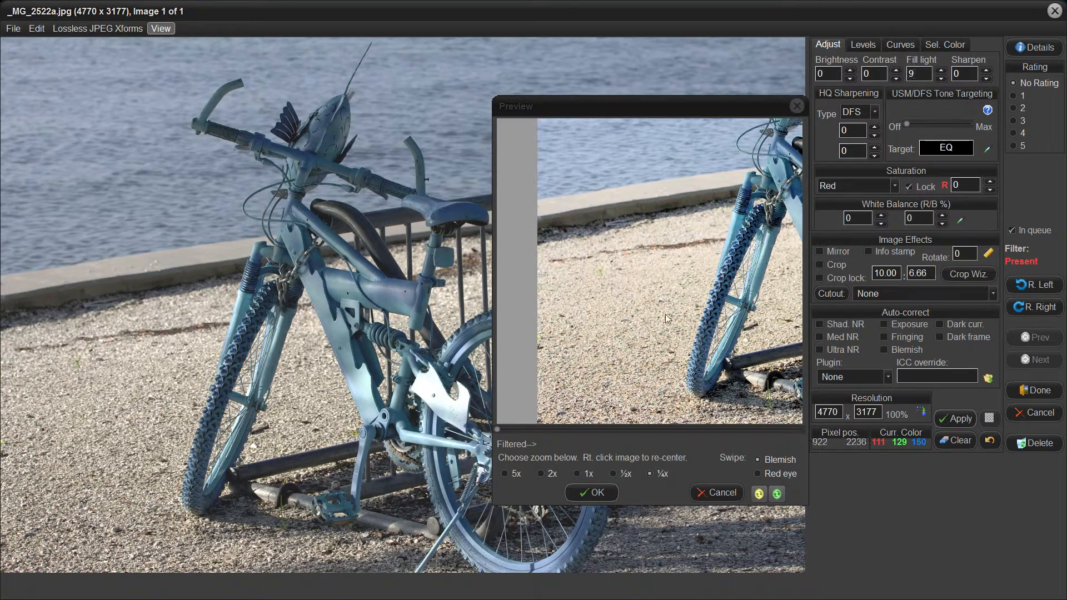
click(596, 493)
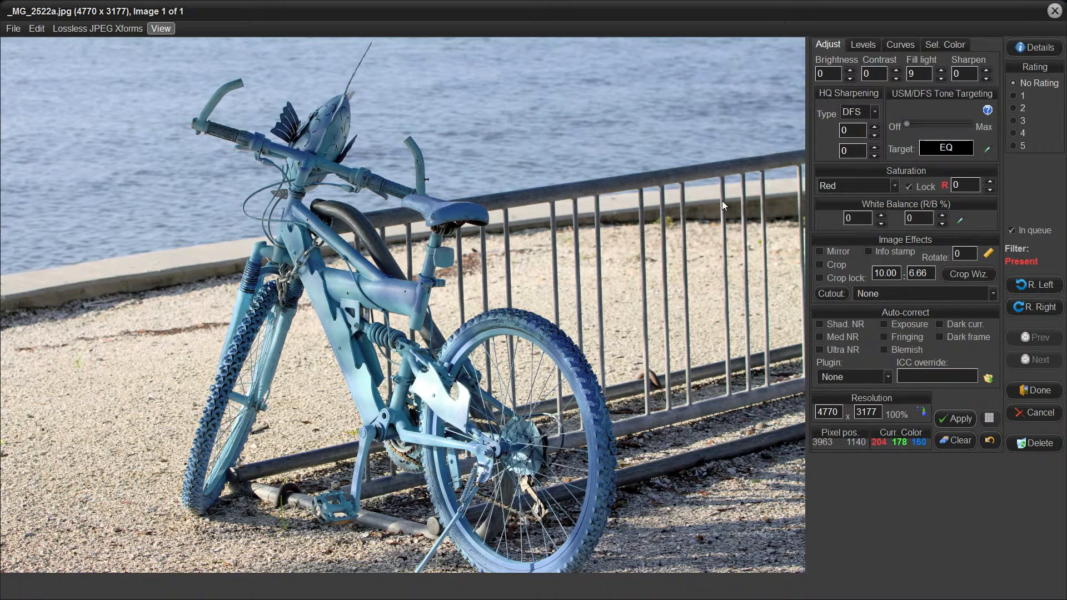
- Reset the fill light to 0, apply brightness 9, and finish editing with the filter kept
double_click(918, 71)
text(0)
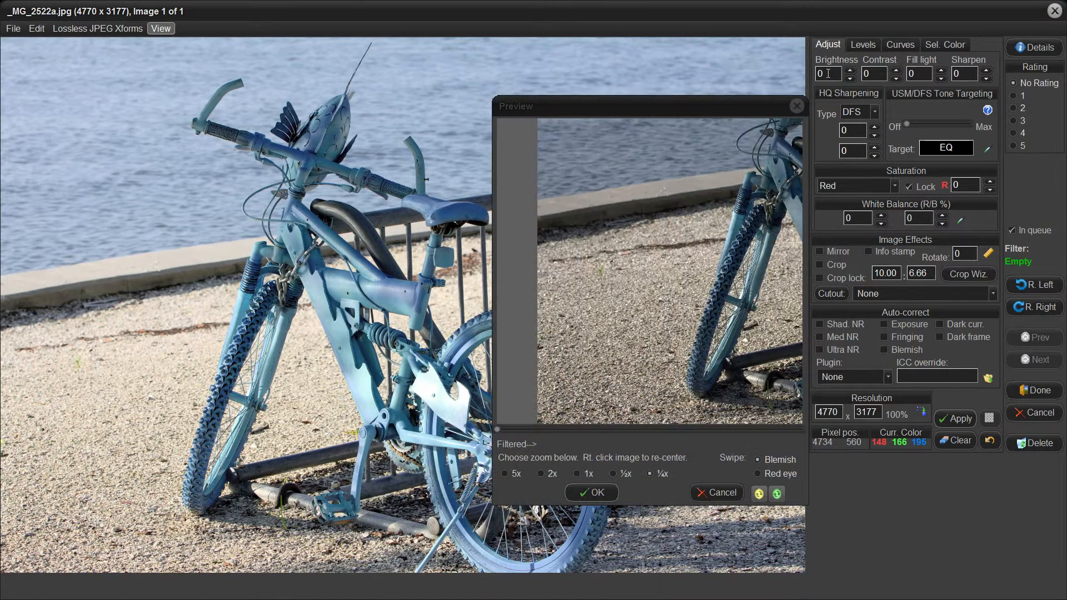
text(9)
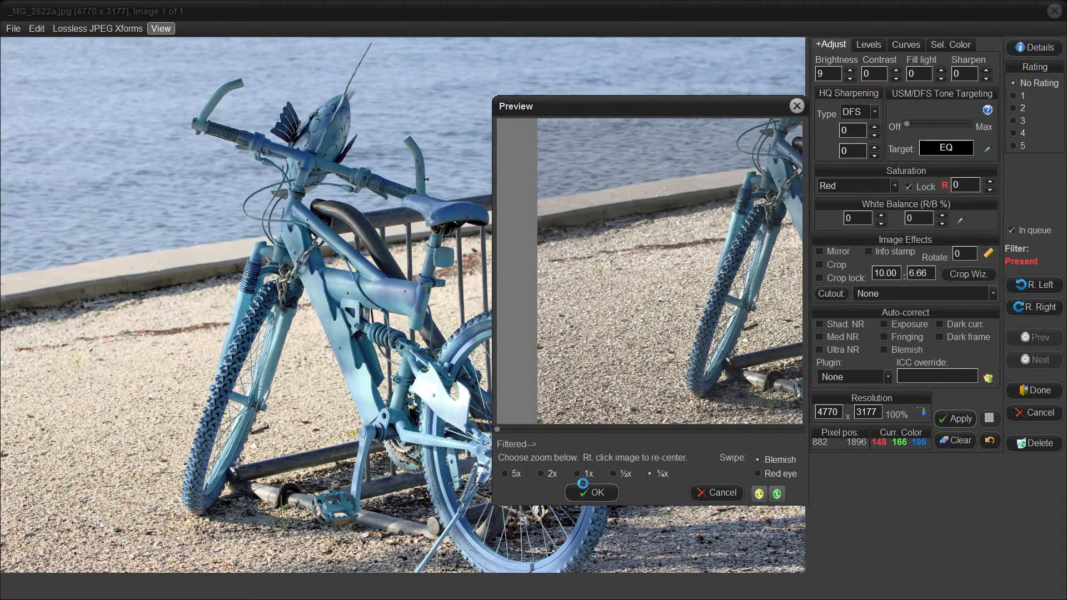
click(578, 490)
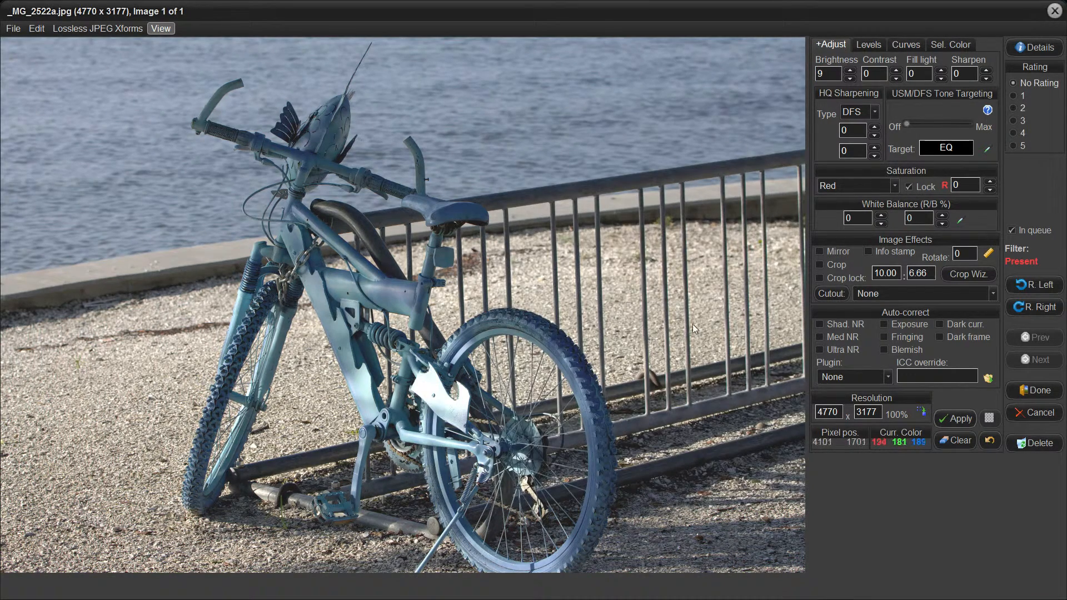
click(1046, 394)
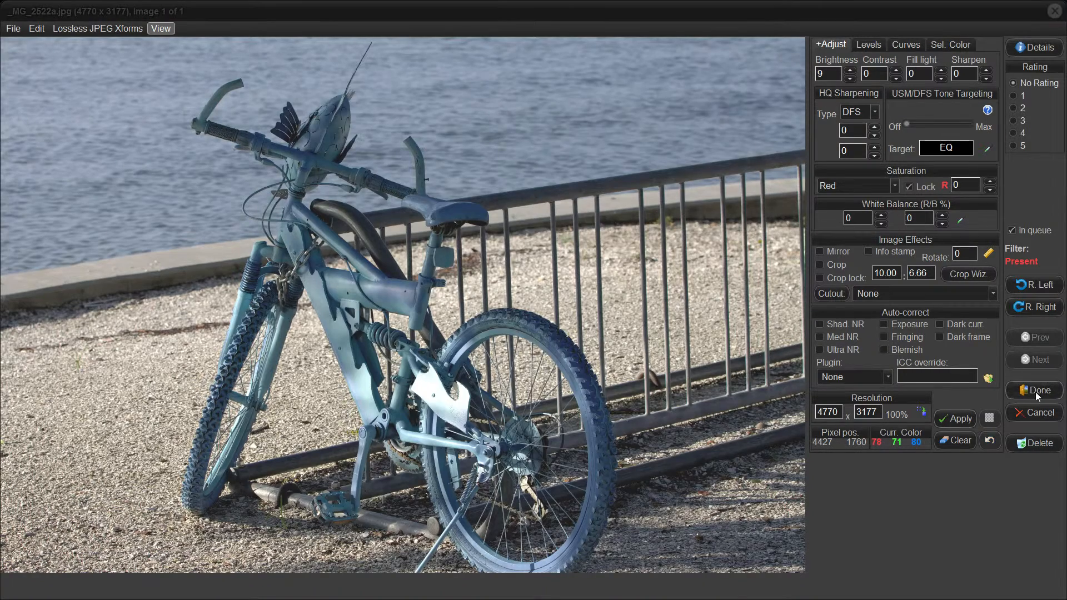
click(474, 467)
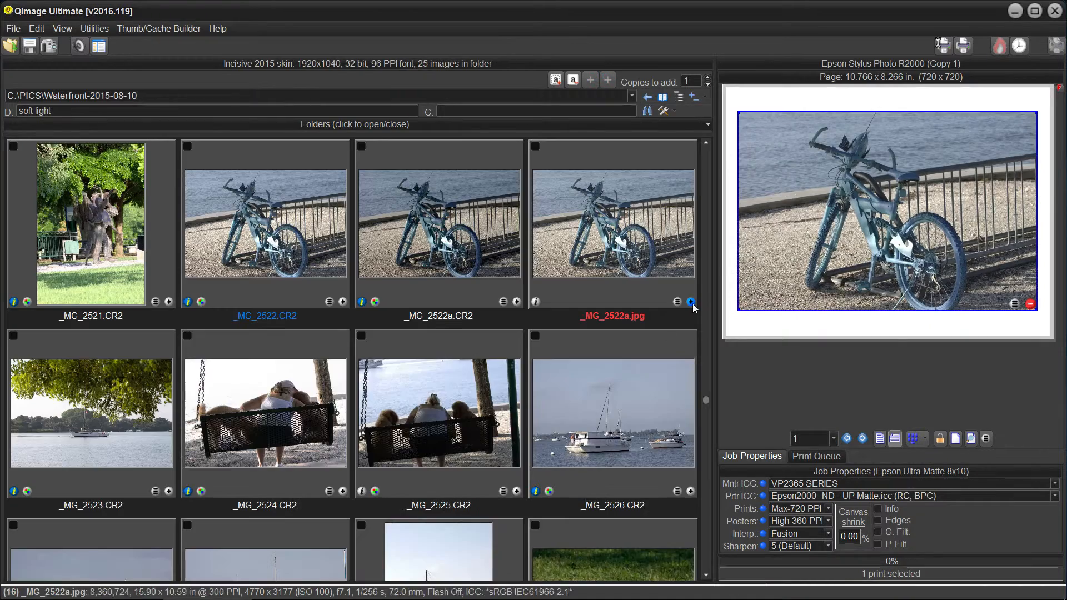
- View the edited _MG_2522a.jpg full screen and return to the thumbnails
double_click(611, 255)
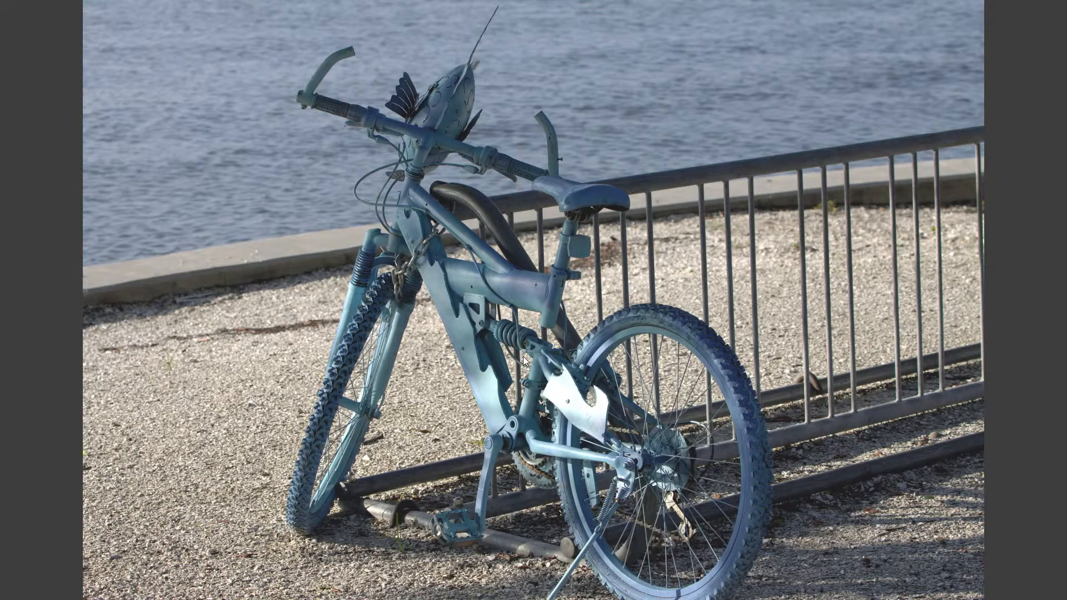
right_click(600, 360)
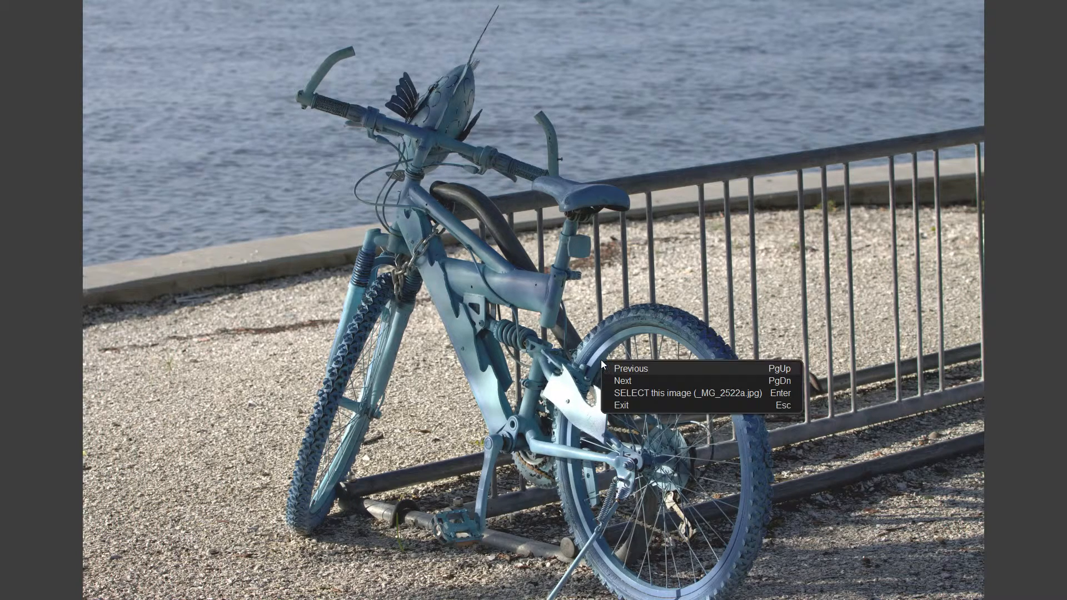
click(632, 403)
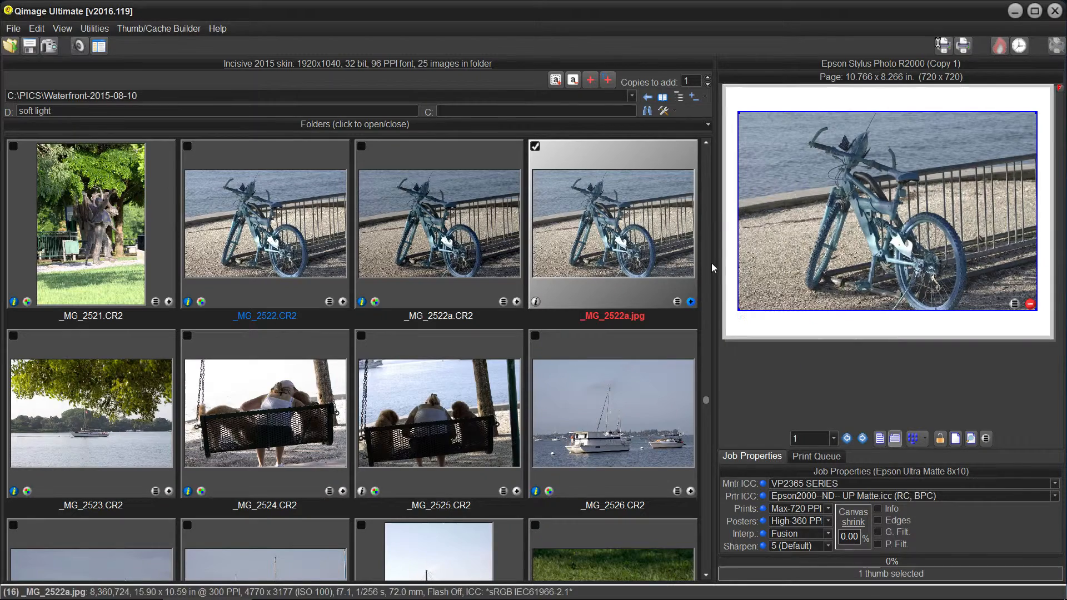